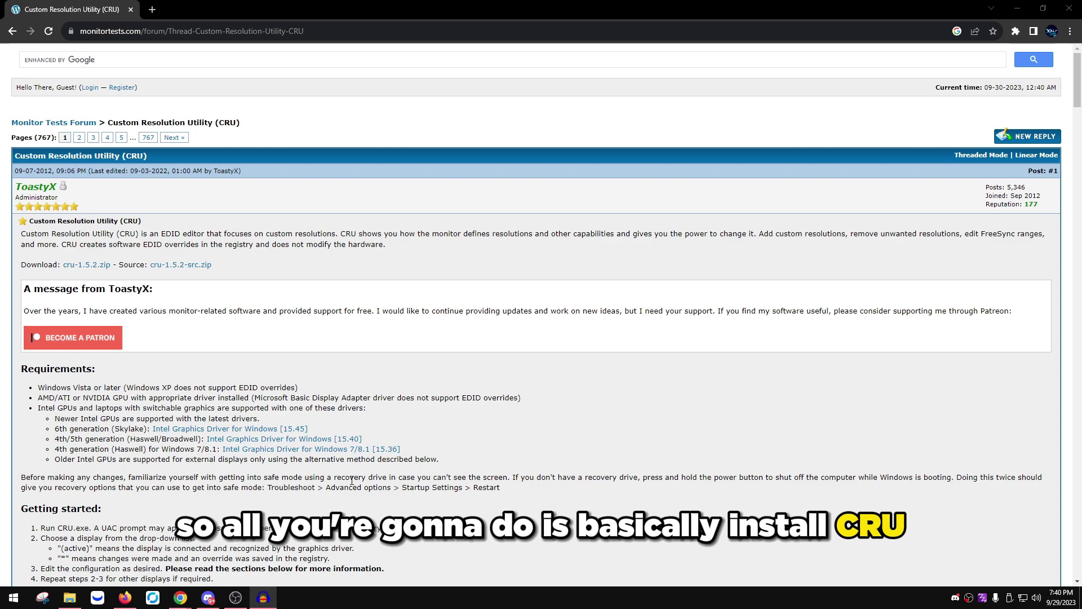
Bring up the CRU forum thread with the cru-1.5.2.zip download and setup instructions
mouse_move(70, 597)
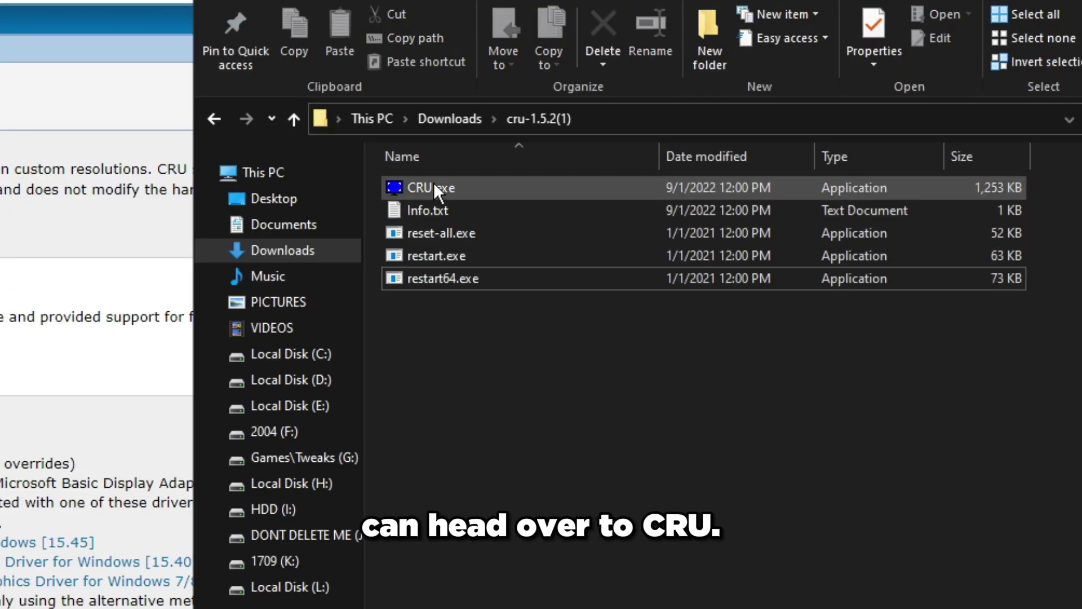
Launch CRU.exe and show the active LEN G25-10 monitor's resolutions
double_click(434, 183)
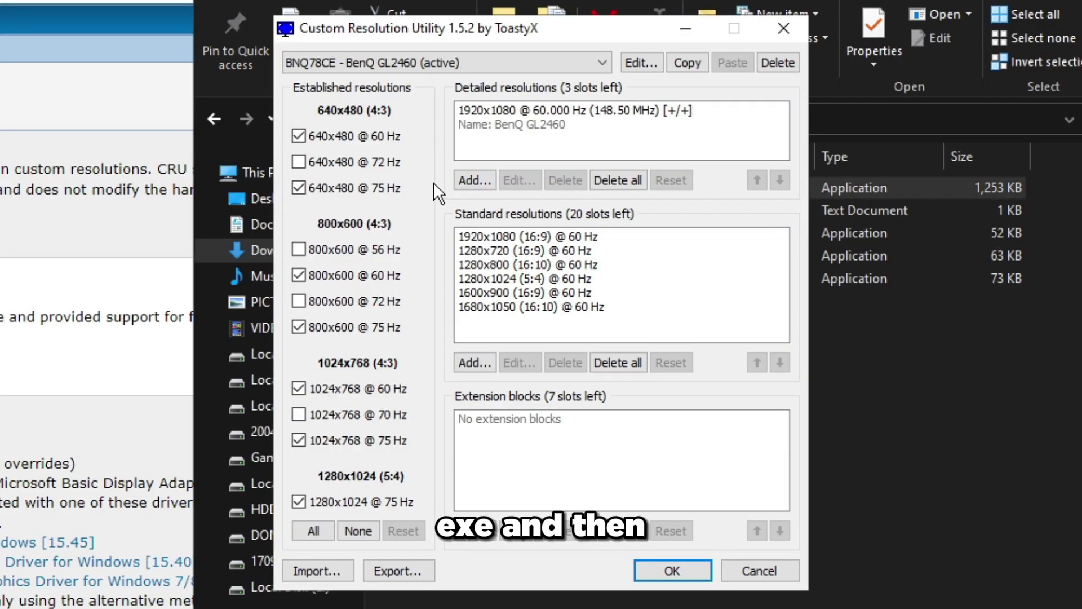
click(353, 62)
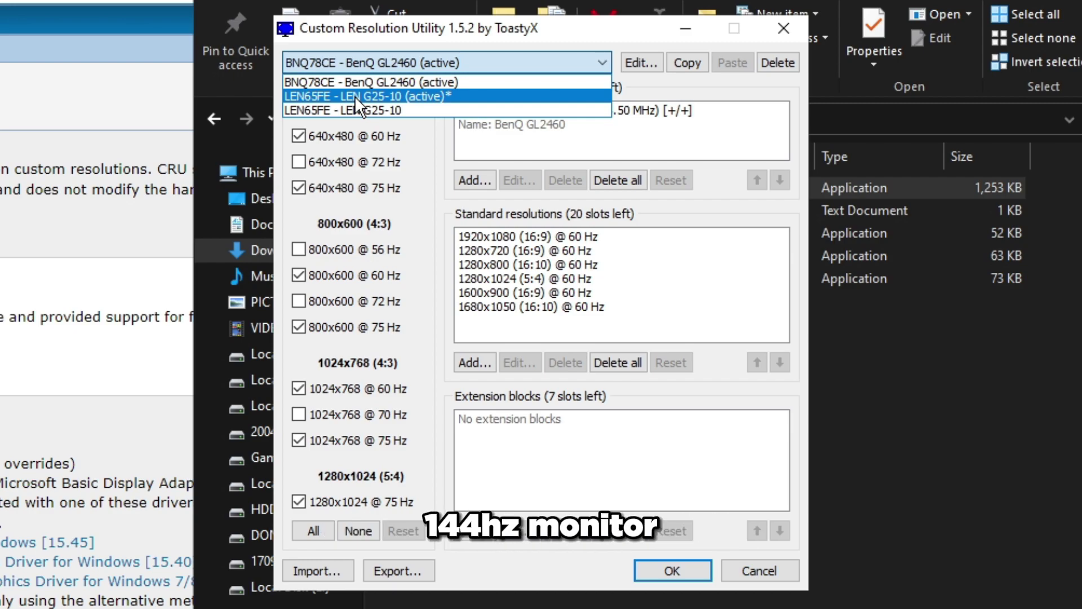
click(354, 95)
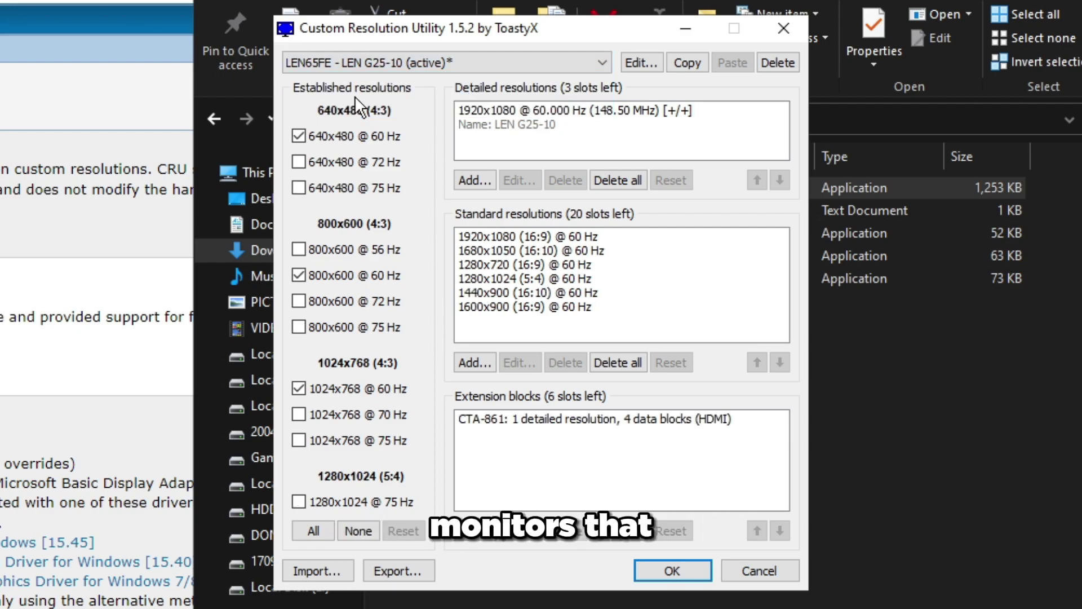
Delete the inactive LEN G25-10 entry, then return to the active LEN G25-10 monitor
click(375, 66)
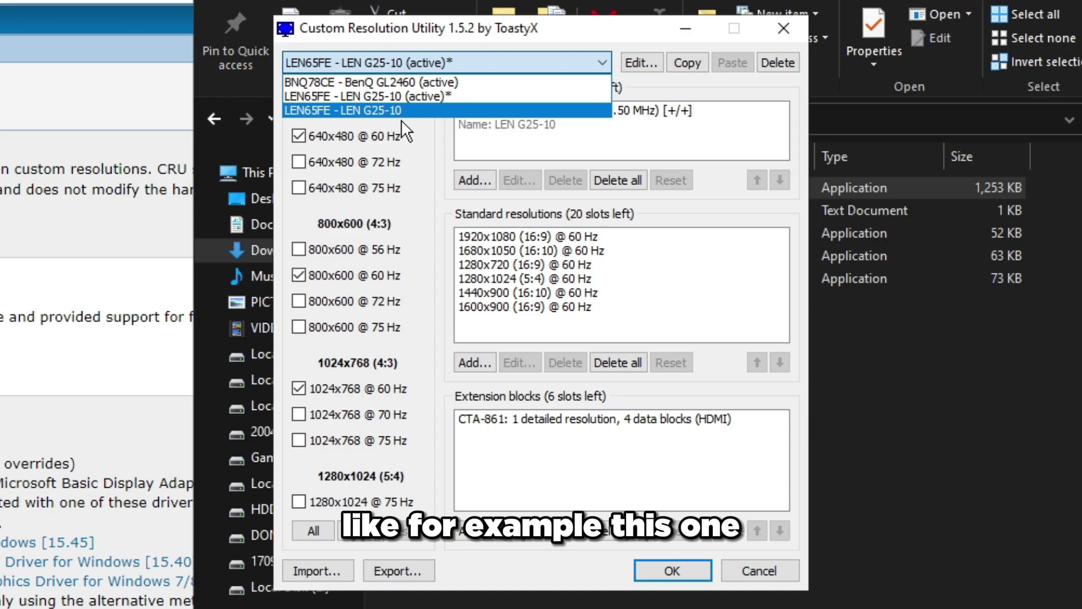
click(434, 109)
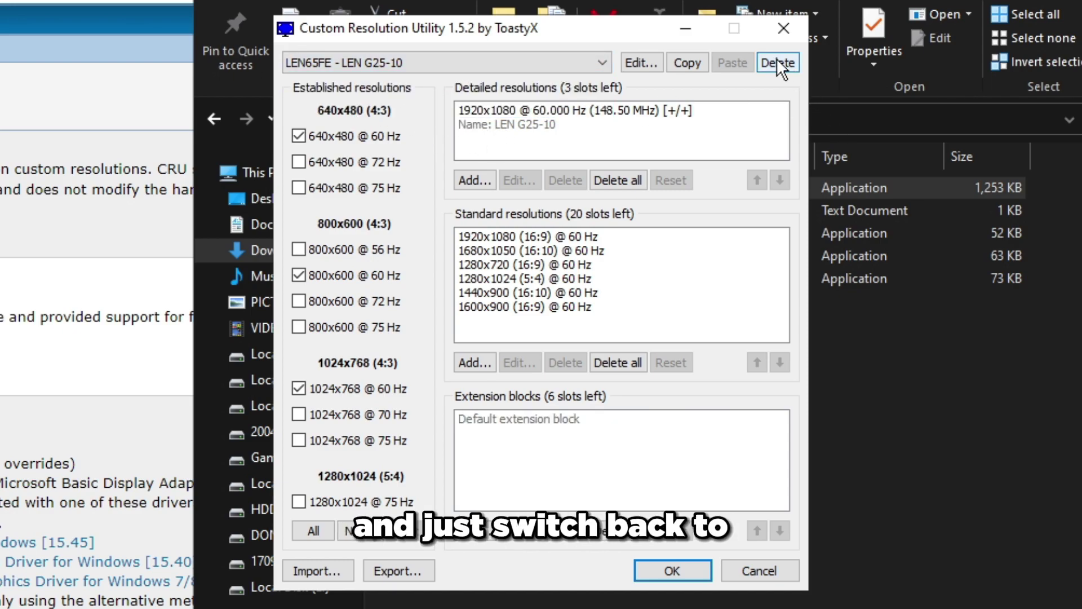
click(777, 62)
click(445, 59)
click(431, 93)
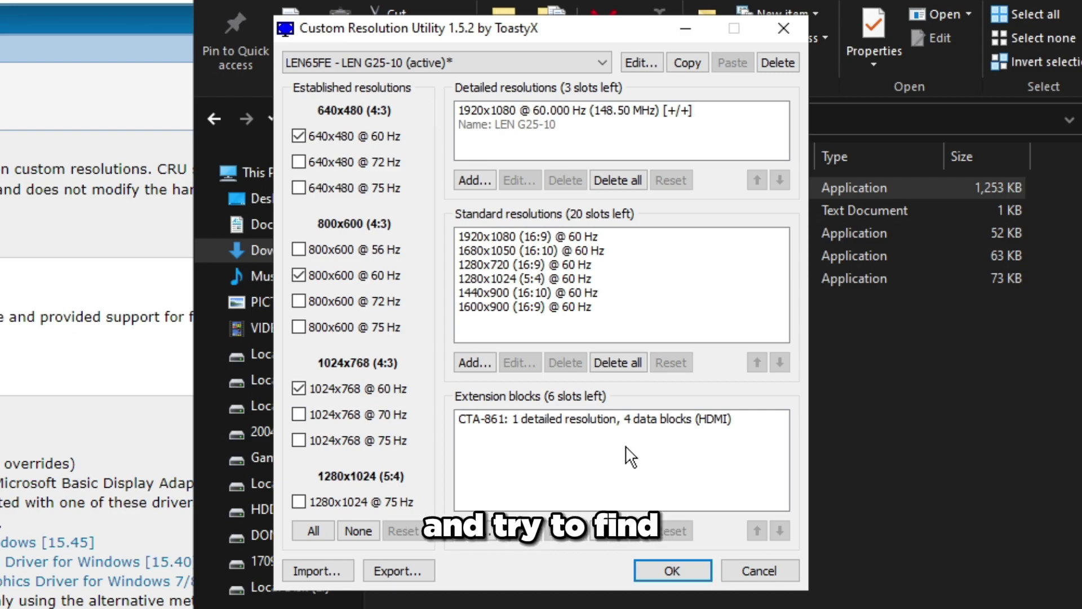
Inspect the CTA-861 extension block's detailed resolutions, then close it and clear the selections
click(536, 418)
click(522, 535)
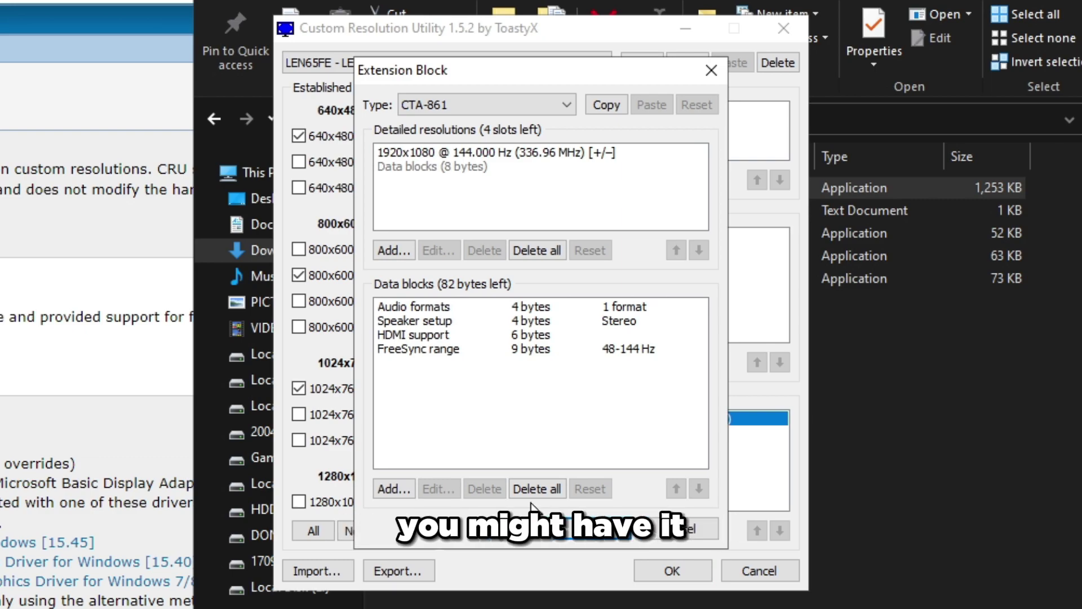
click(448, 153)
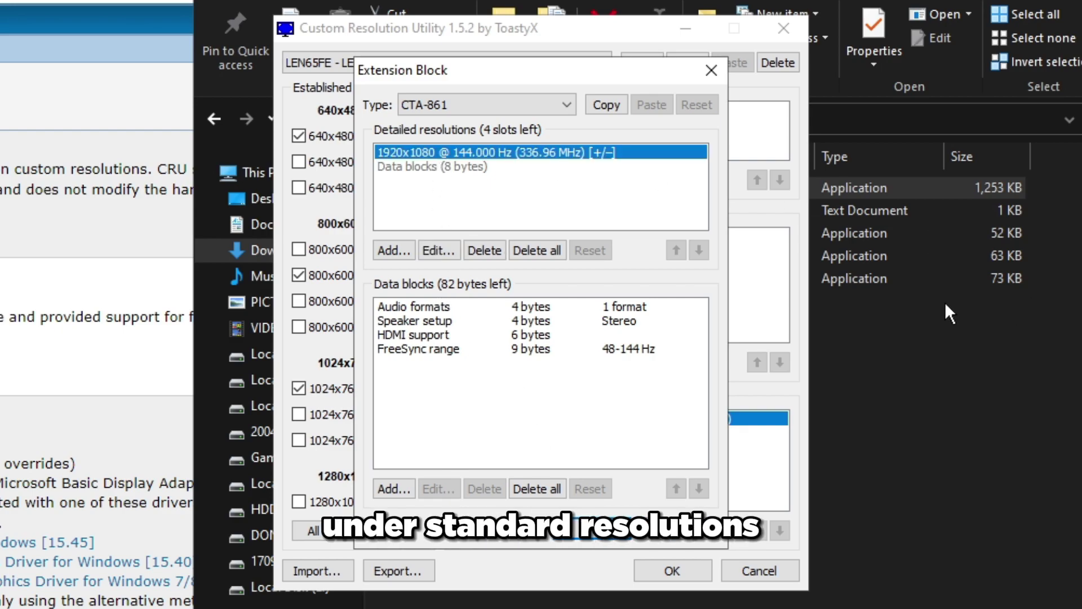
click(710, 70)
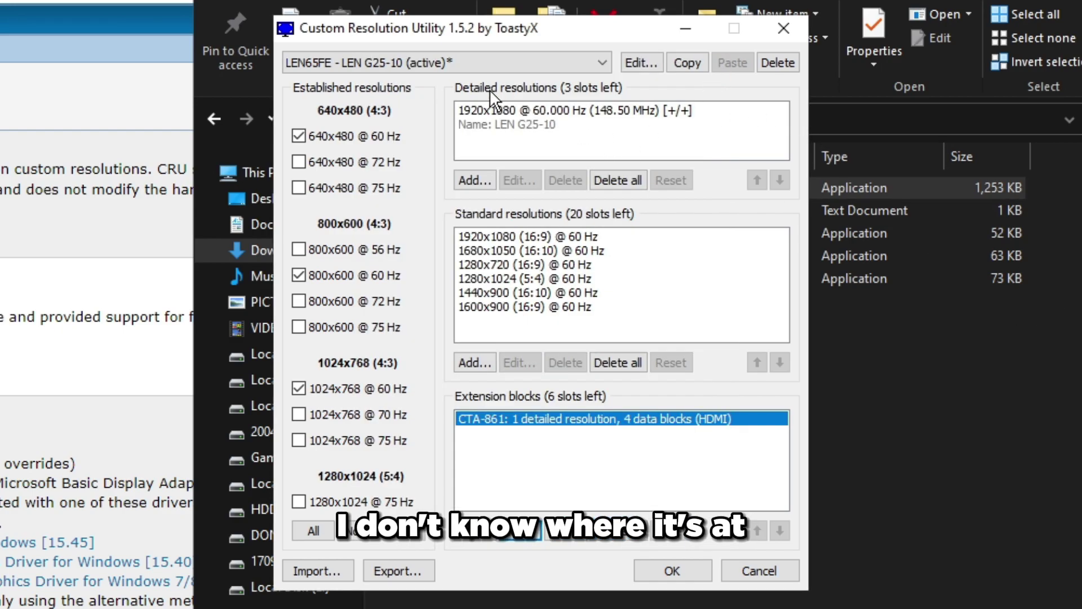
click(529, 107)
click(518, 278)
click(518, 316)
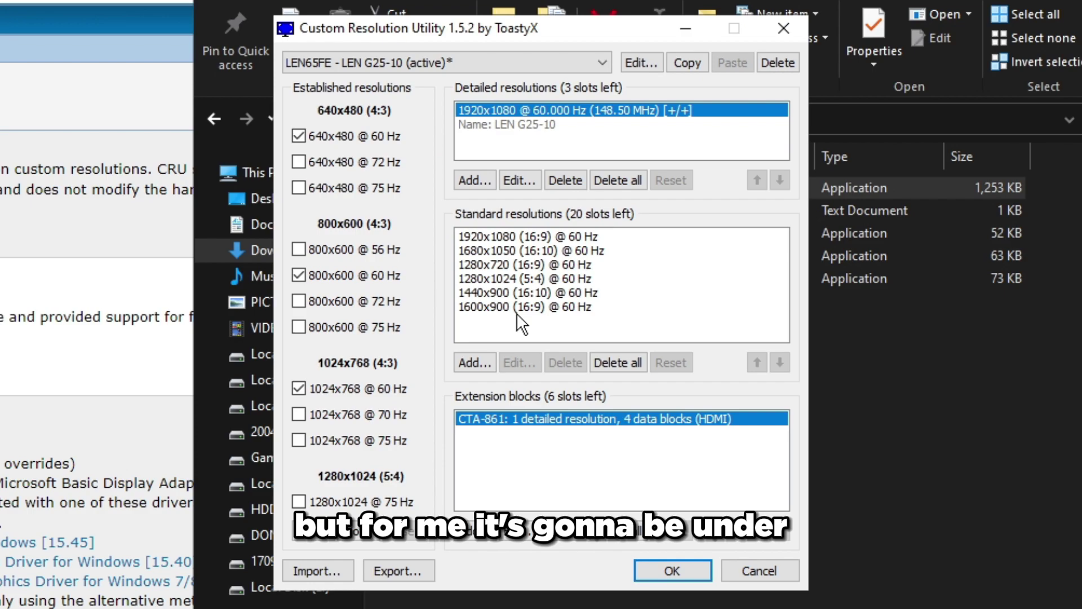
click(479, 482)
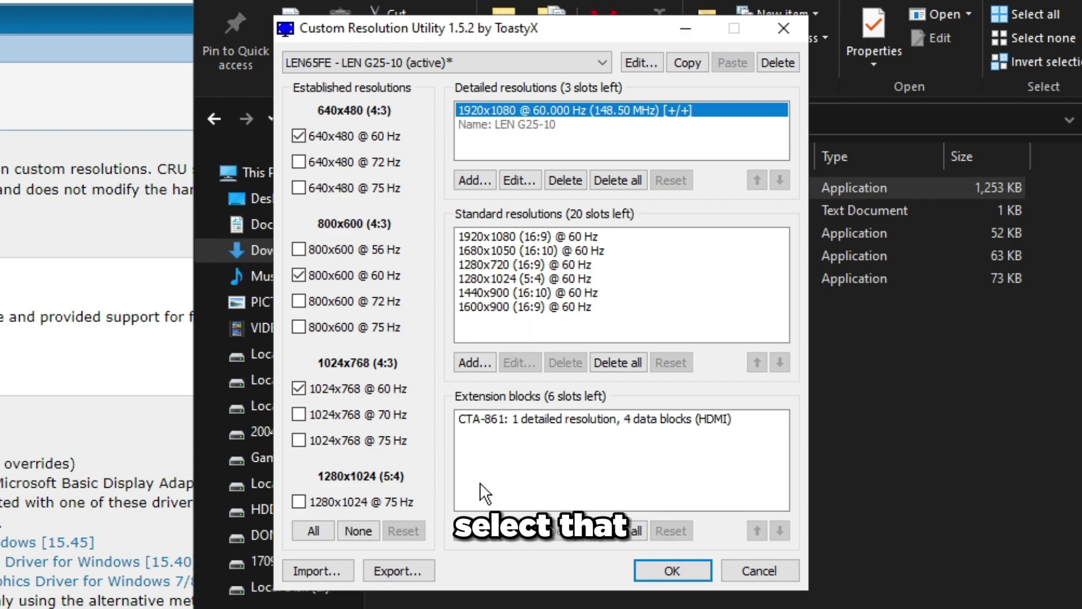
Reopen the CTA-861 block and edit its 1920x1080 @ 144 Hz detailed resolution
click(527, 418)
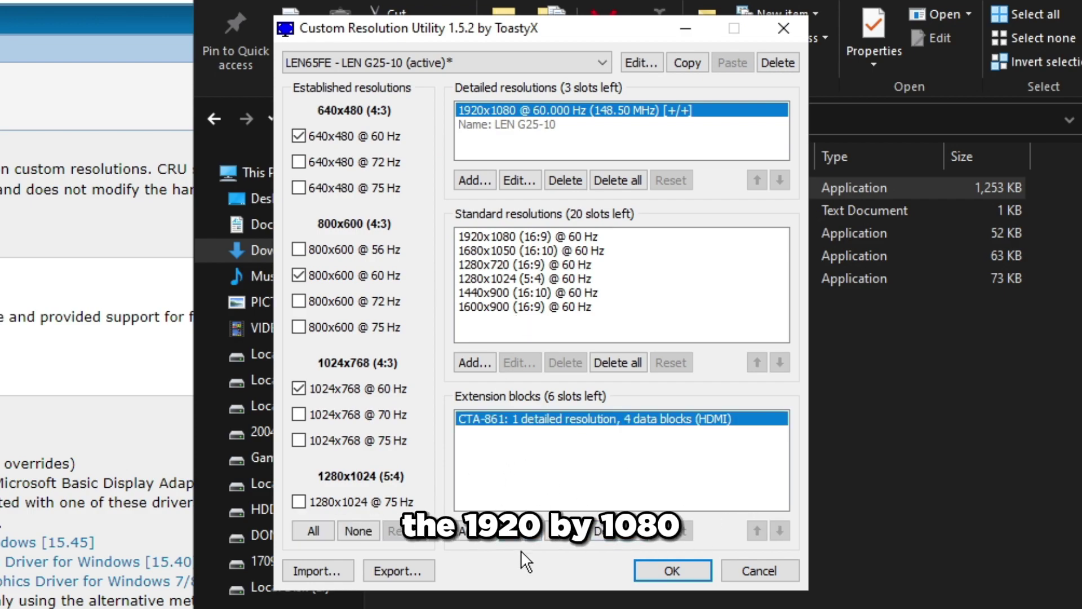
click(519, 530)
click(431, 157)
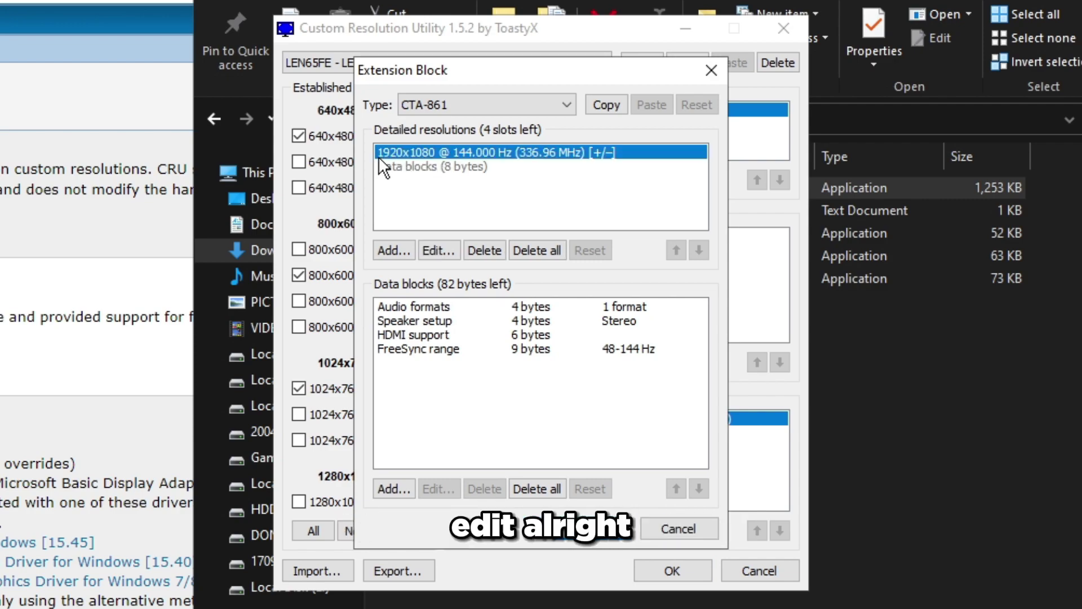
click(439, 250)
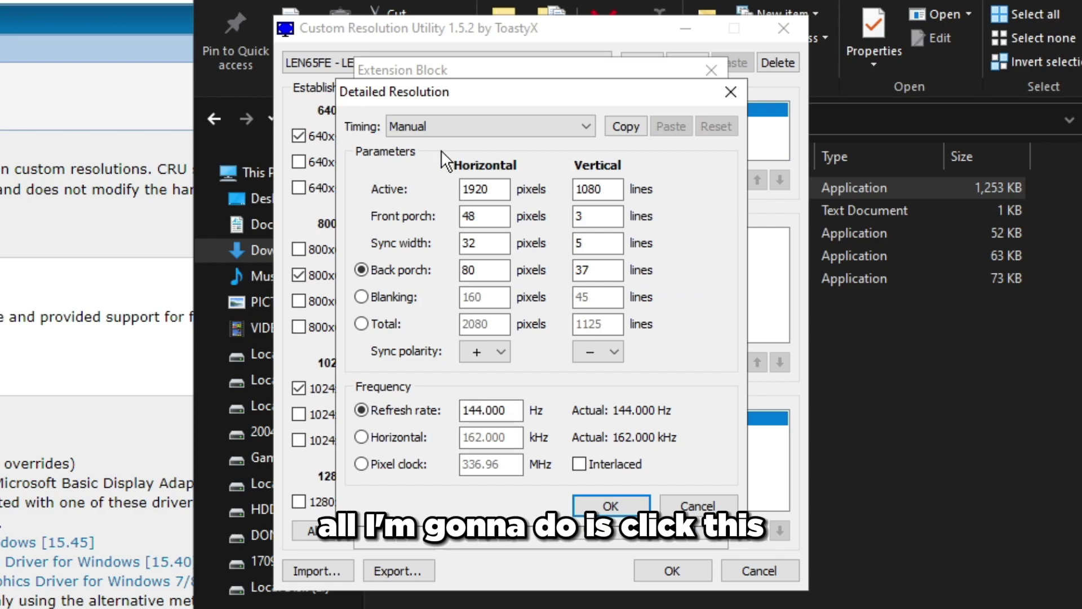
Set the timing to Exact with a 144 Hz refresh rate, confirming both dialogs
click(423, 125)
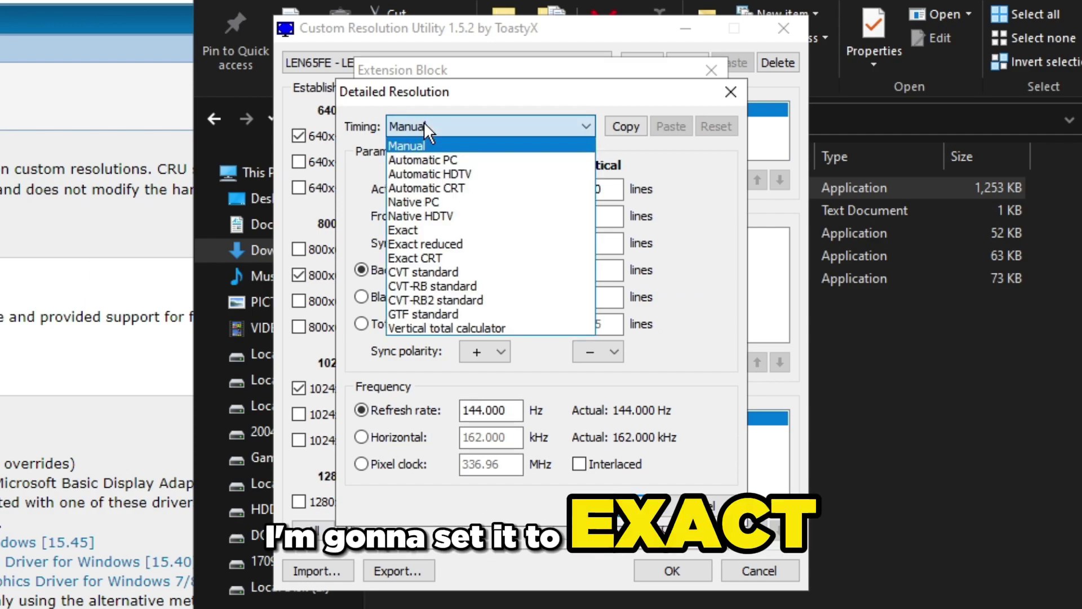
click(430, 230)
drag(461, 410, 528, 416)
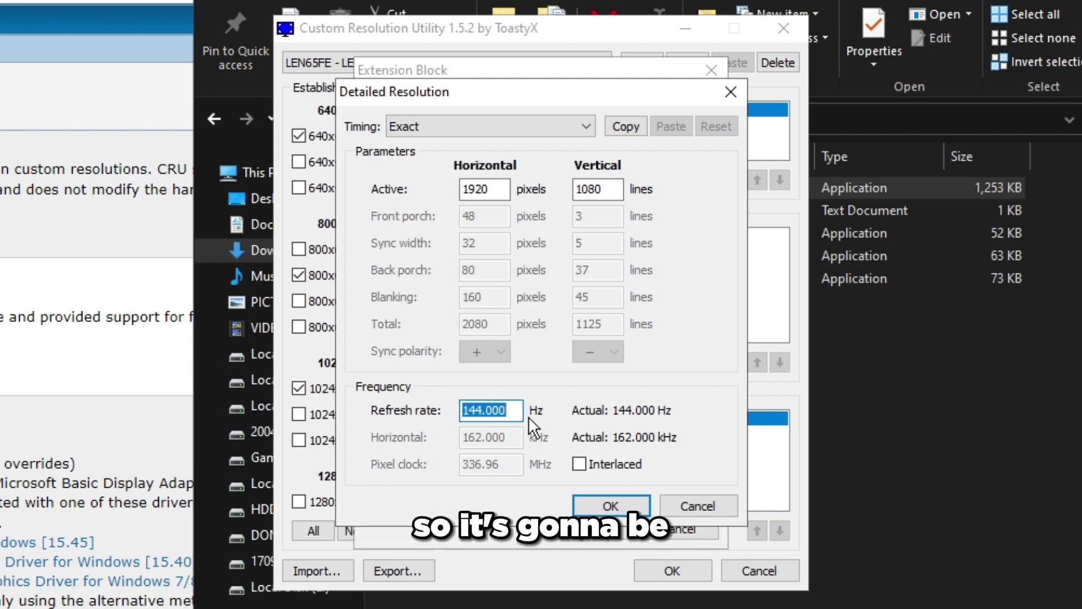
text(144)
key(BackSpace)
key(BackSpace)
key(BackSpace)
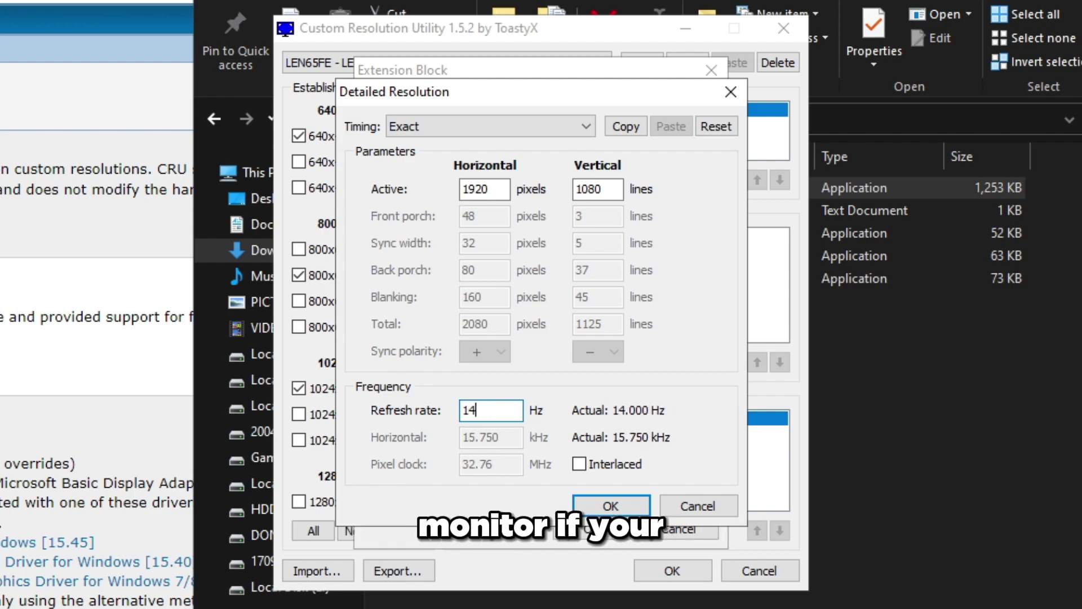
text(240)
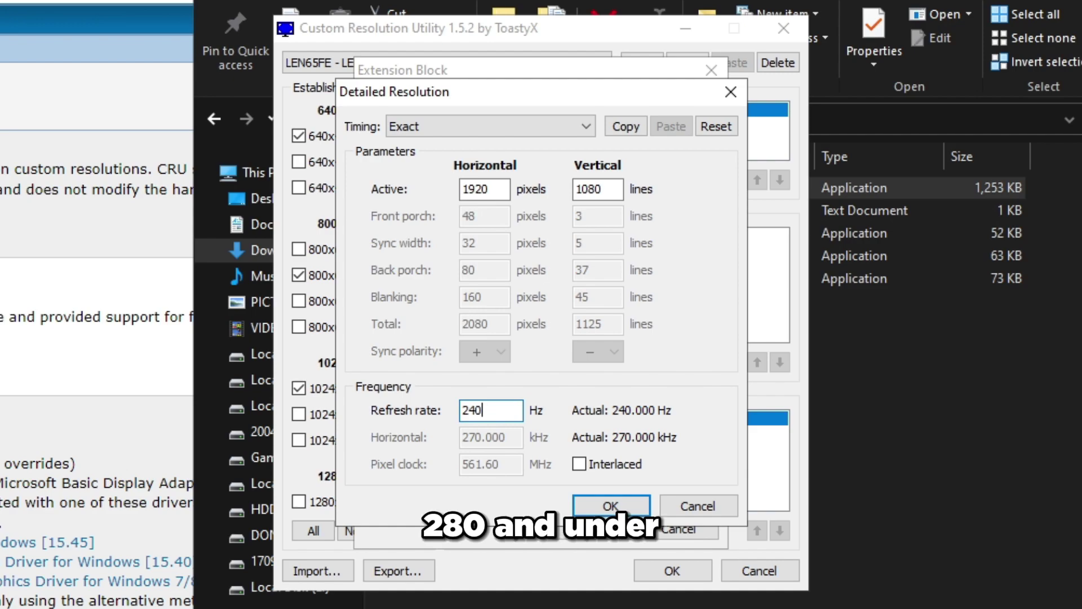
key(BackSpace)
key(BackSpace)
key(BackSpace)
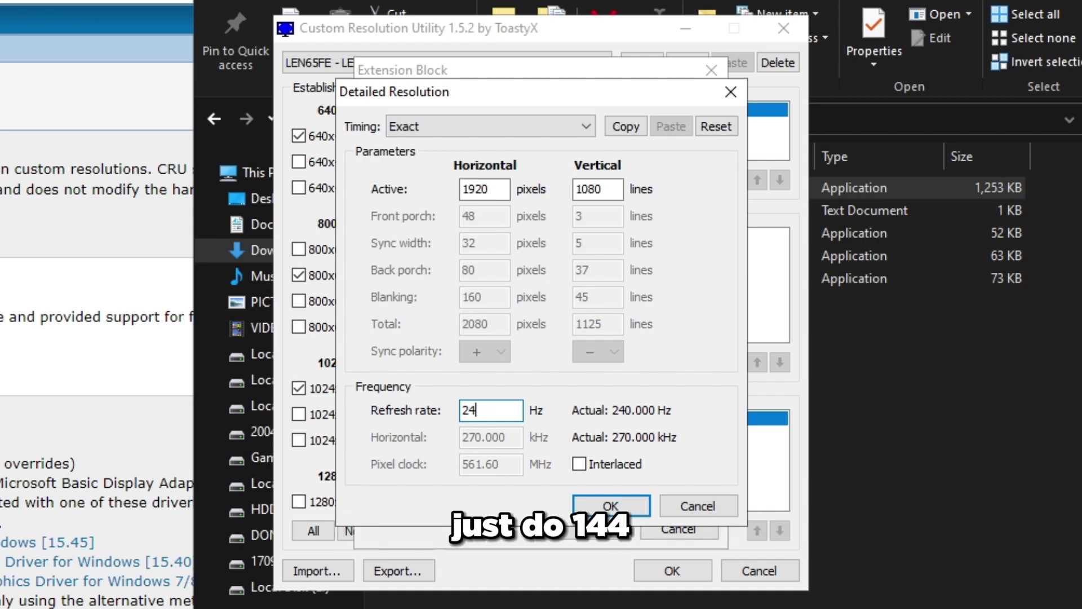
text(144)
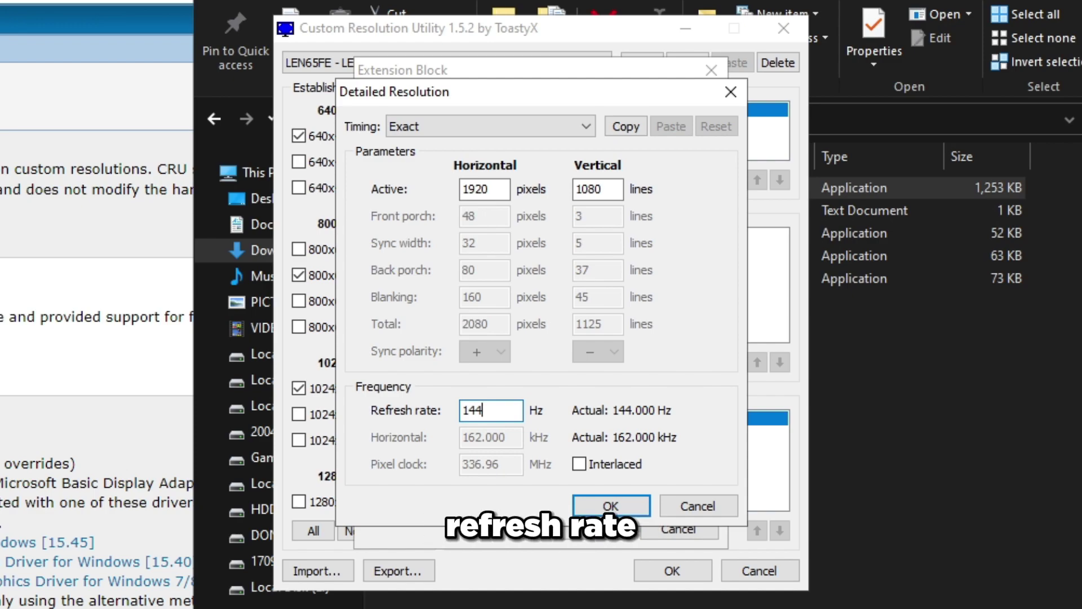
click(608, 506)
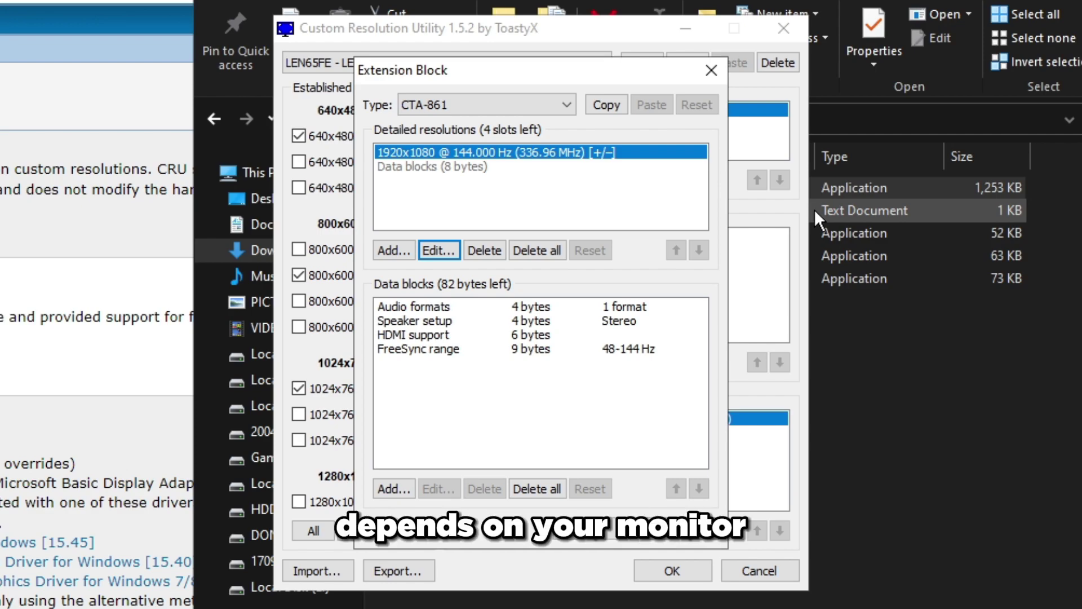
click(589, 529)
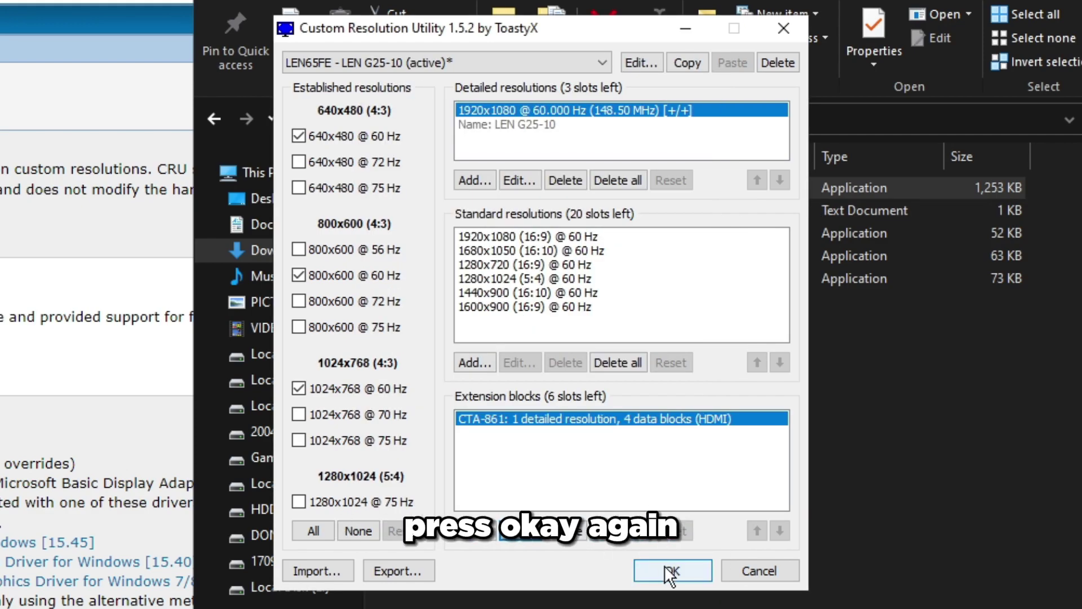
Save all CRU changes and exit back to the cru-1.5.2(1) folder
click(664, 564)
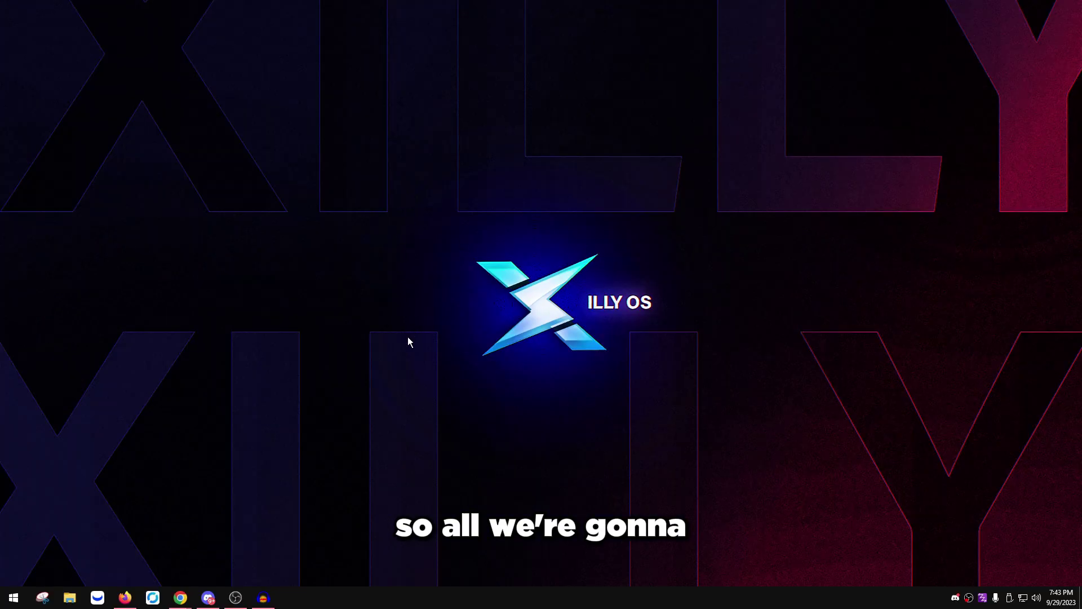
Open Advanced display settings from the desktop and choose Display 1: LEN G25-10
right_click(318, 242)
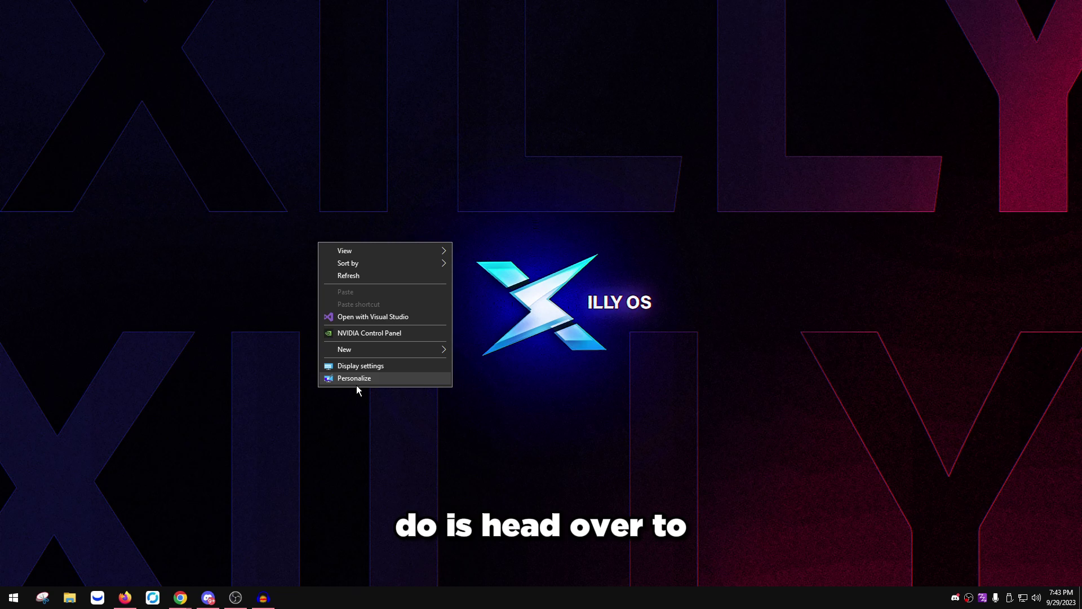
click(353, 367)
scroll(488, 387, down, 5)
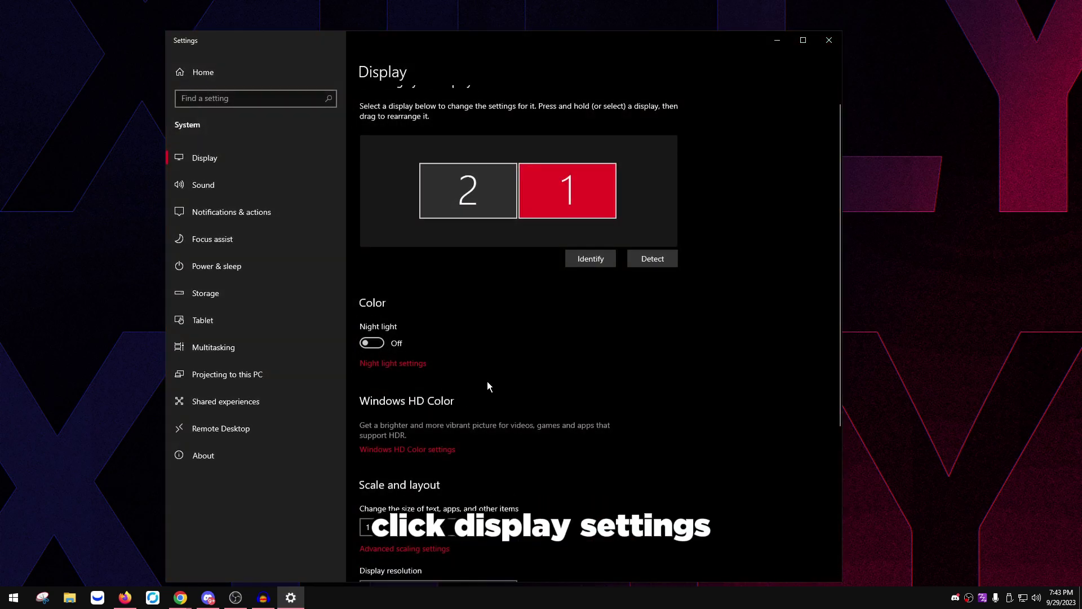
click(364, 508)
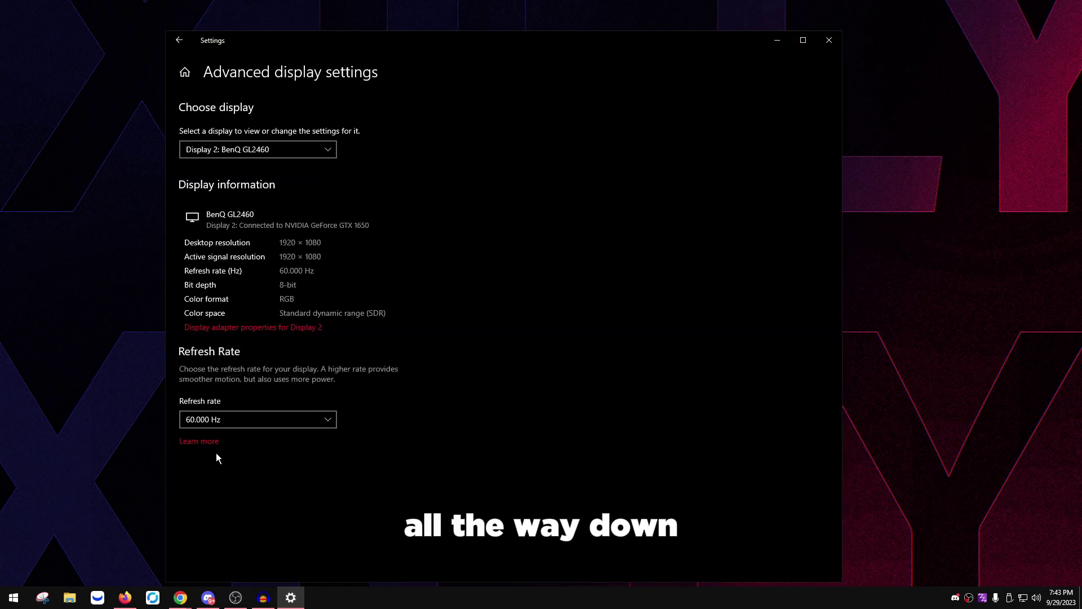
click(248, 148)
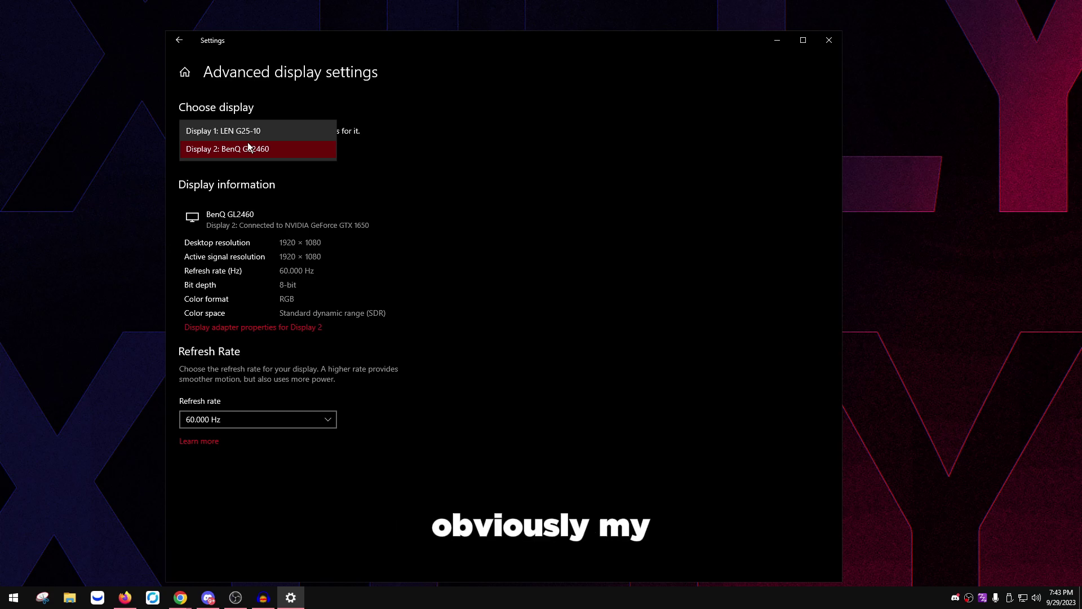
click(251, 137)
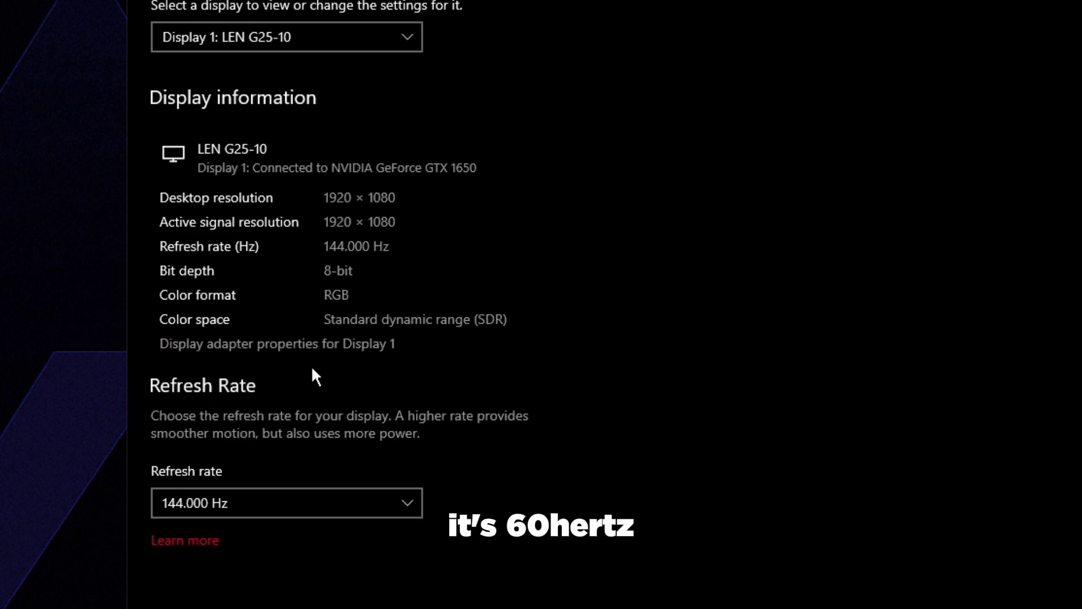
Pick 1920 by 1080, True Color (32 bit), 144 Hertz from Display 1's List All Modes
click(338, 502)
click(545, 556)
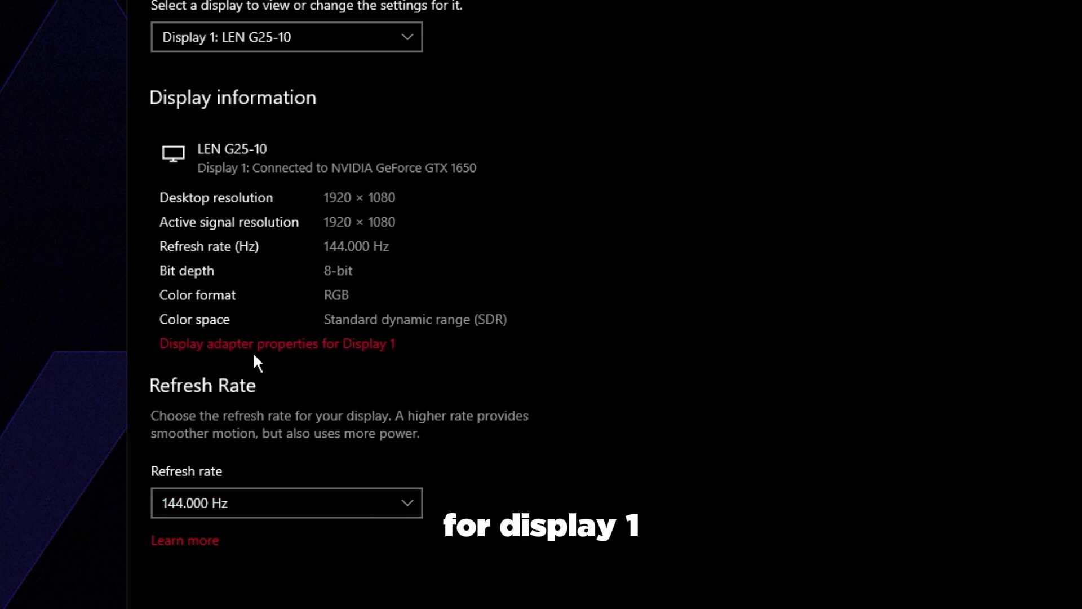
click(284, 346)
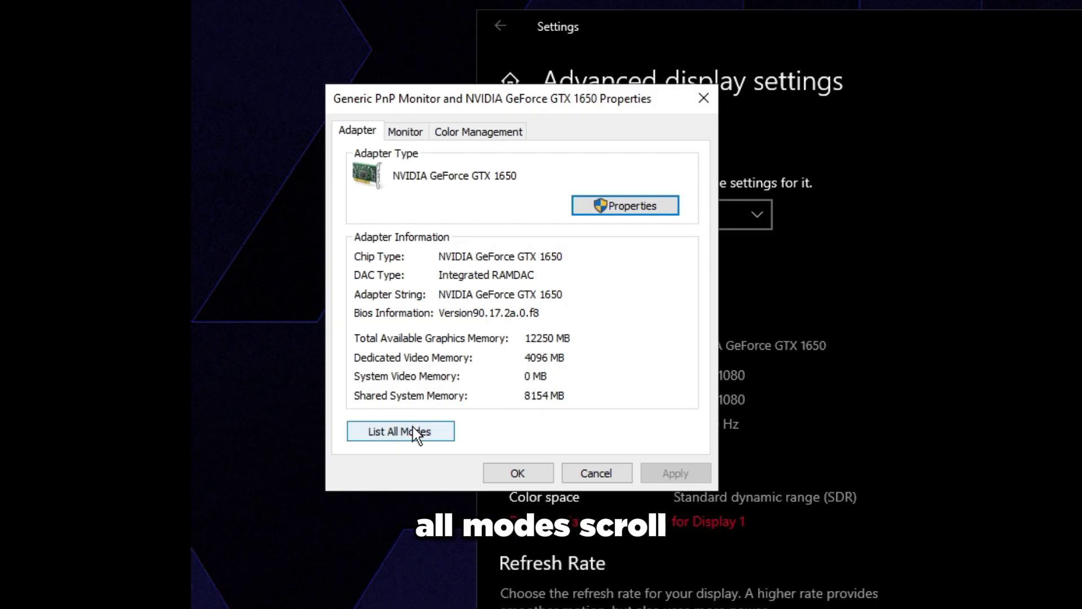
click(414, 432)
scroll(617, 302, down, 1)
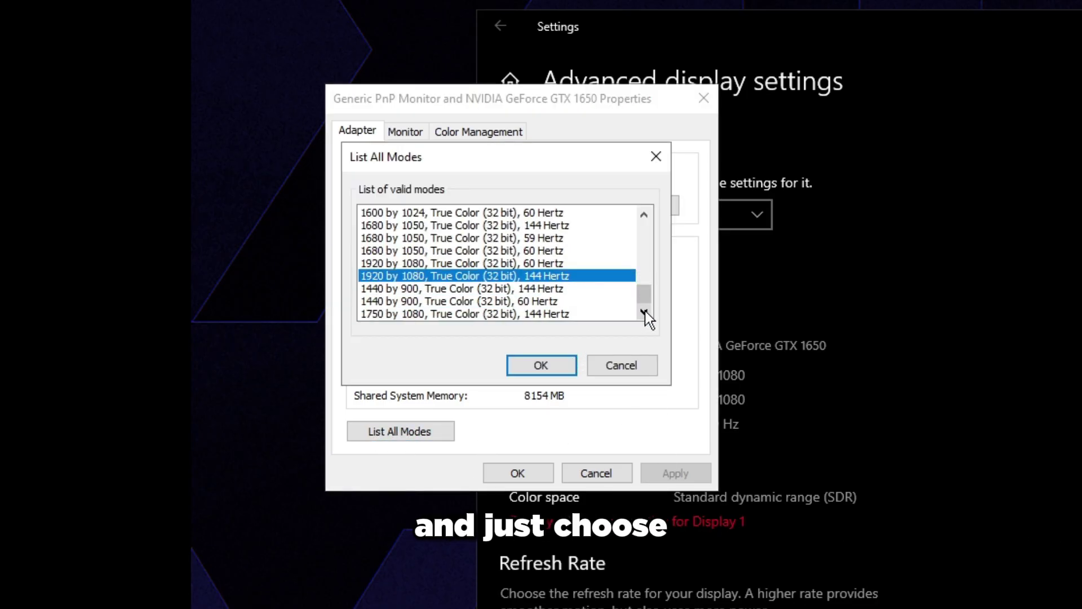
click(496, 290)
click(431, 275)
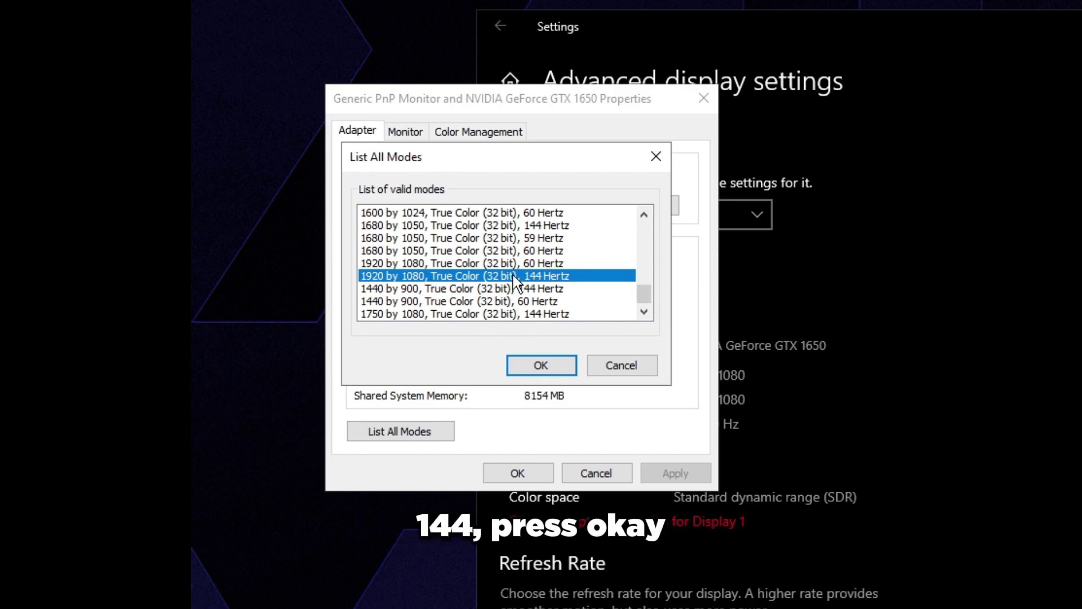
click(557, 366)
click(530, 468)
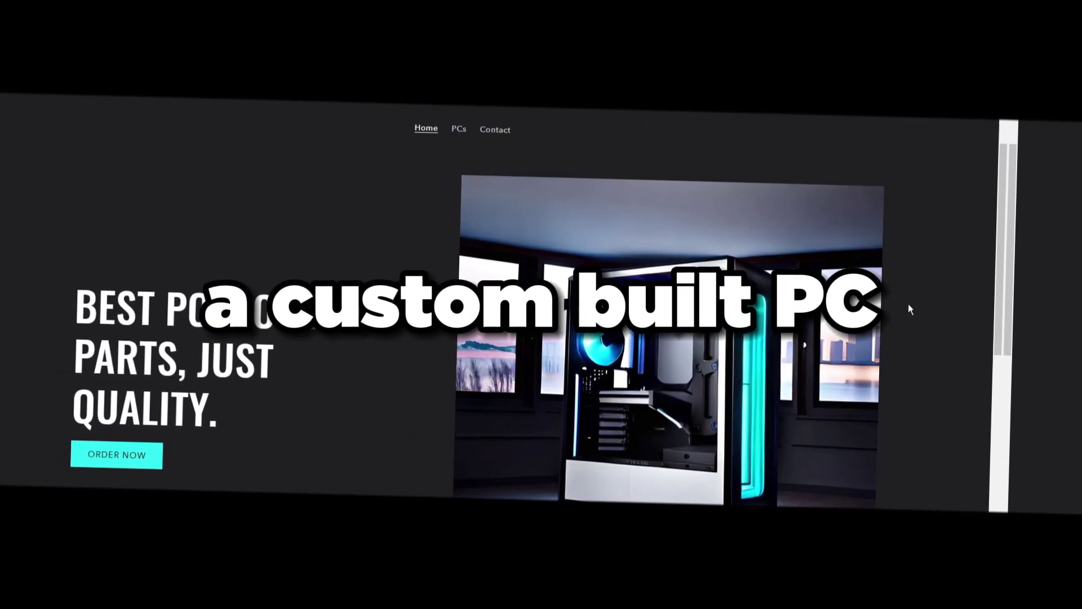
Open the $5,000.00 Ultimate Custom PC product page and add it to the cart
scroll(919, 302, down, 5)
scroll(925, 299, down, 5)
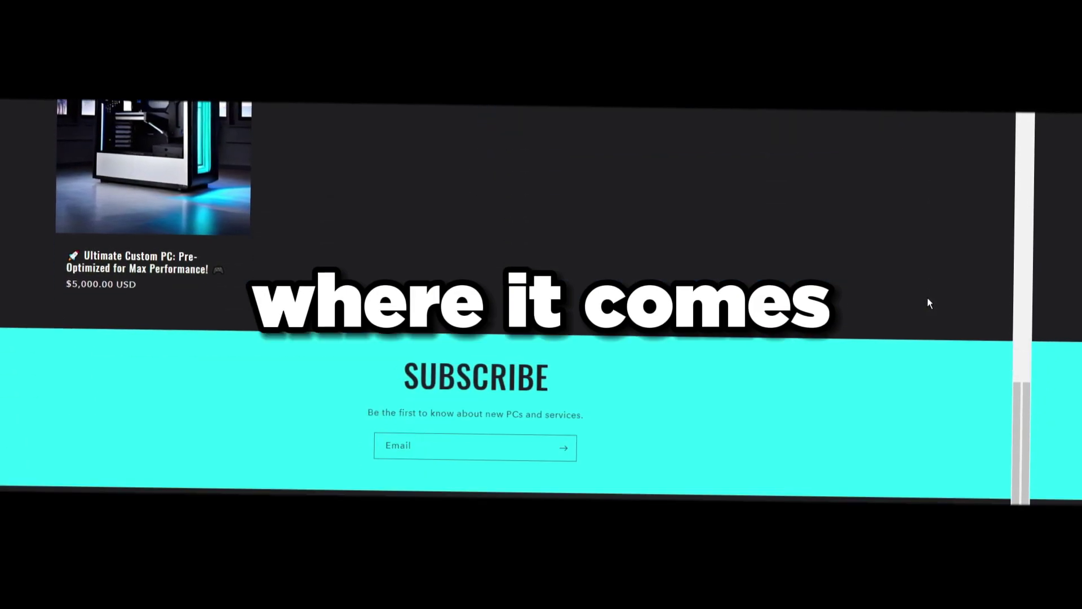
scroll(929, 296, up, 3)
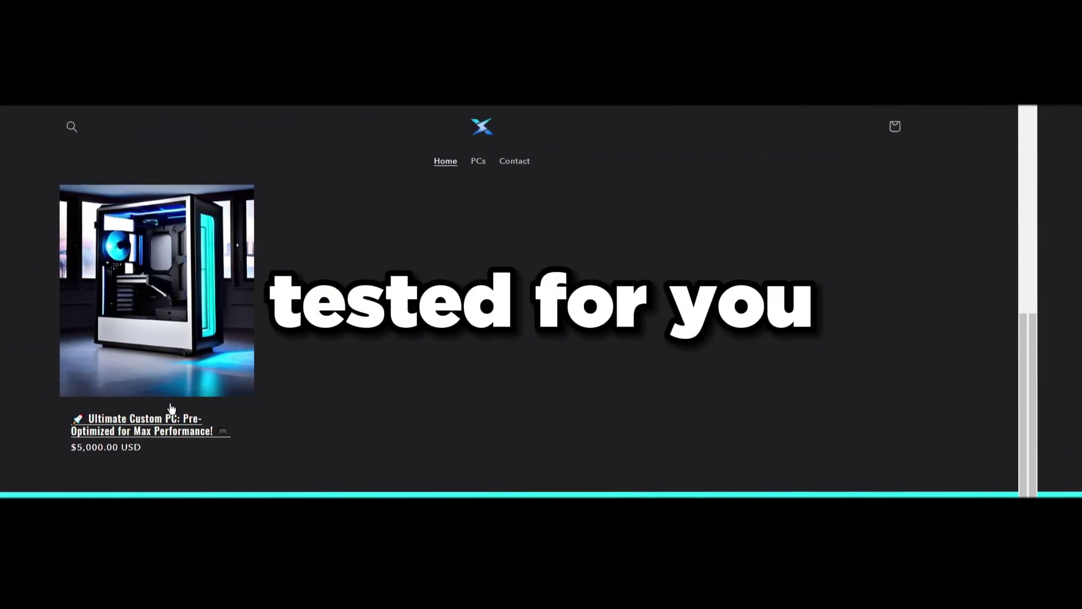
click(169, 420)
click(676, 464)
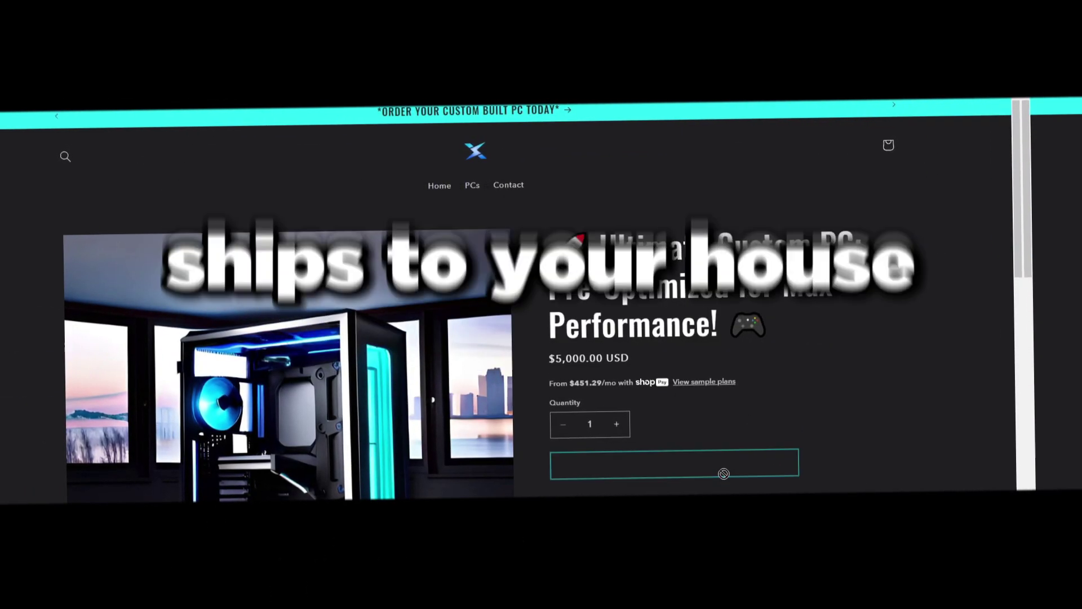